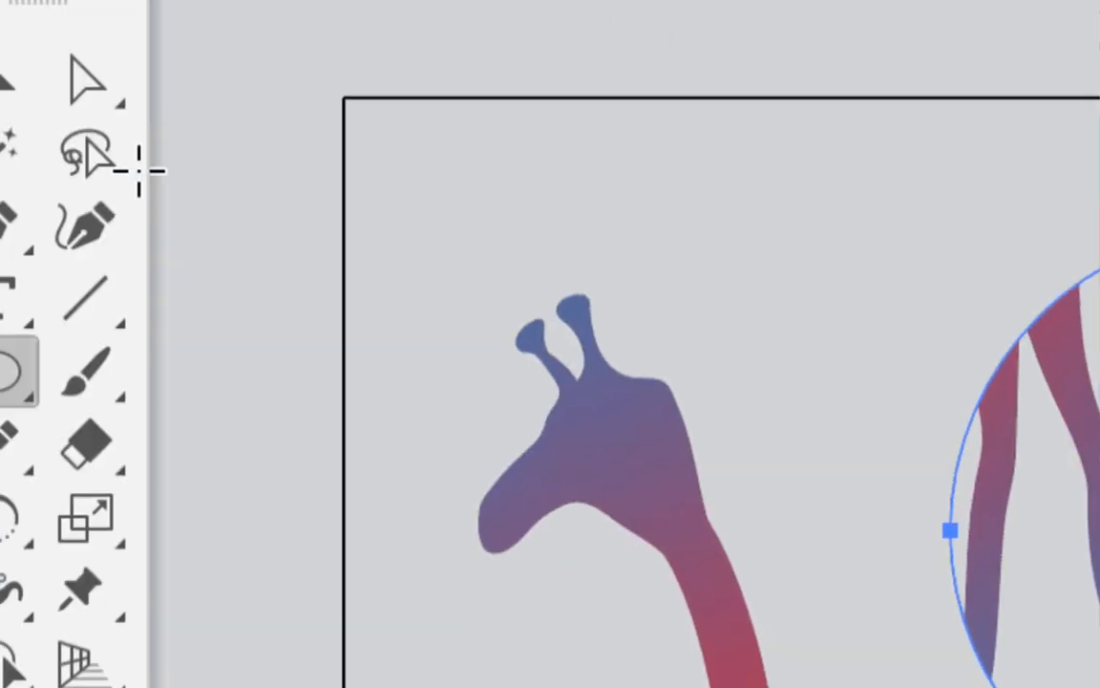
# Open the Scale options for the selected circle and restrict the transformation to its pattern, leaving object transformation off.
pyautogui.click(110, 151)
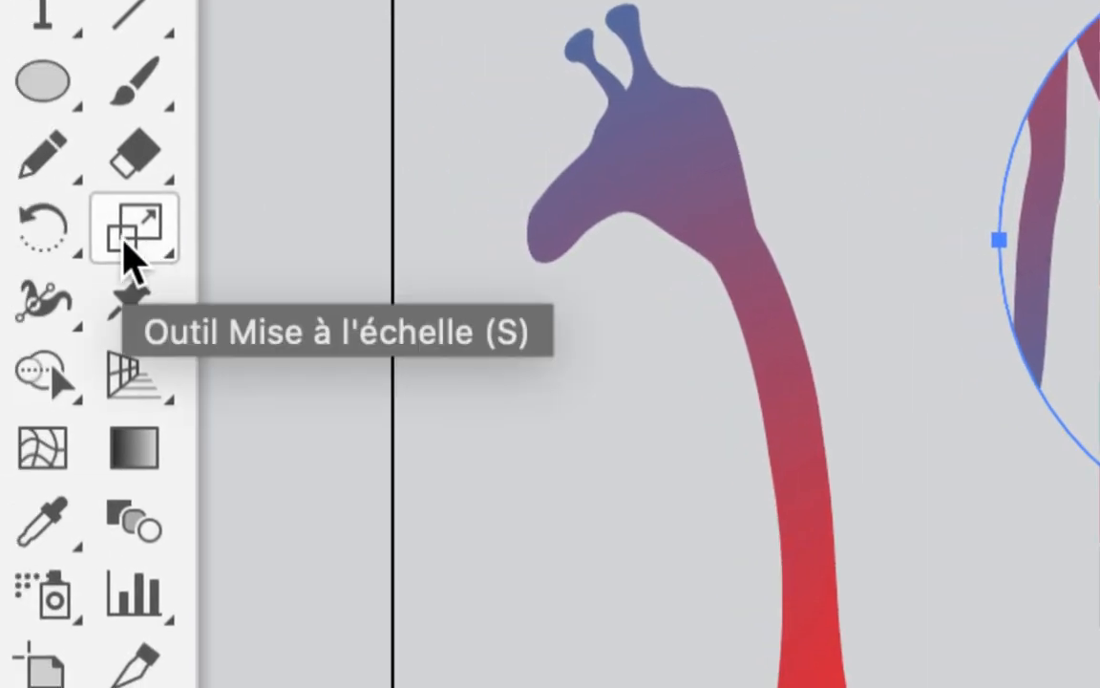
pyautogui.click(133, 256)
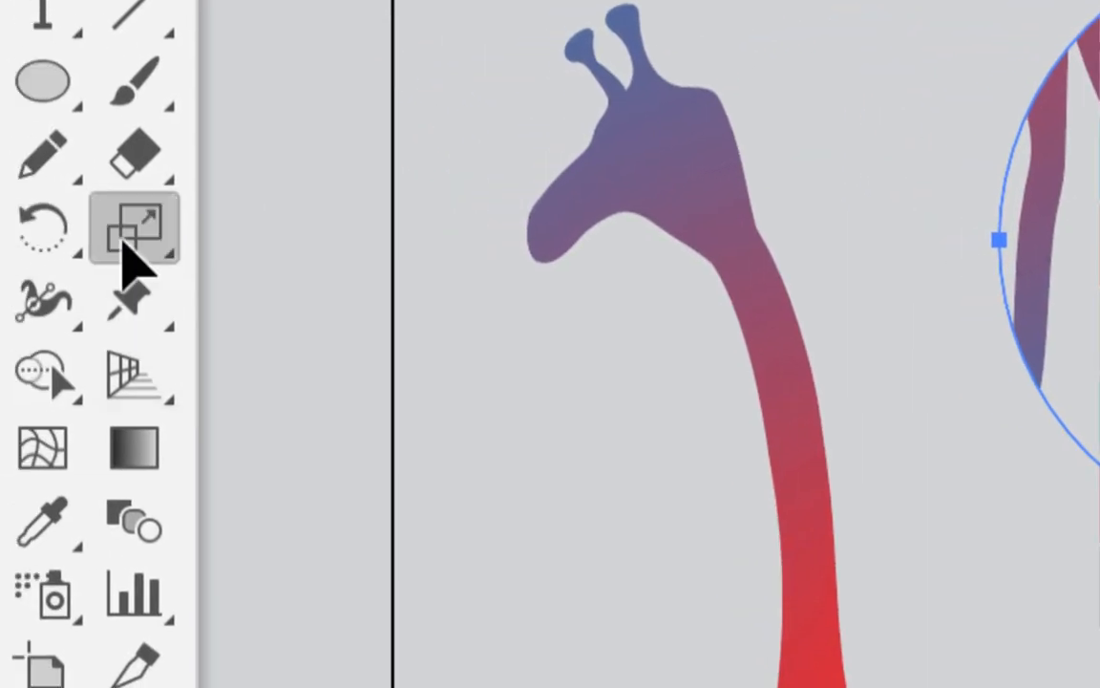
pyautogui.doubleClick(128, 256)
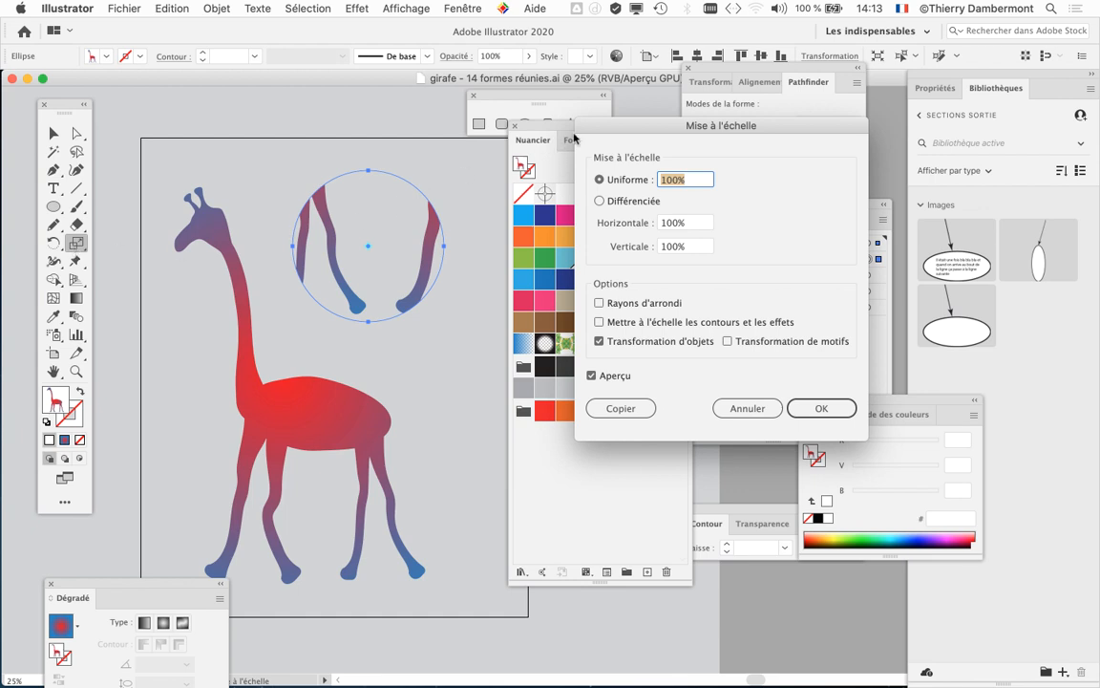
pyautogui.moveTo(575, 126); pyautogui.dragTo(452, 80)
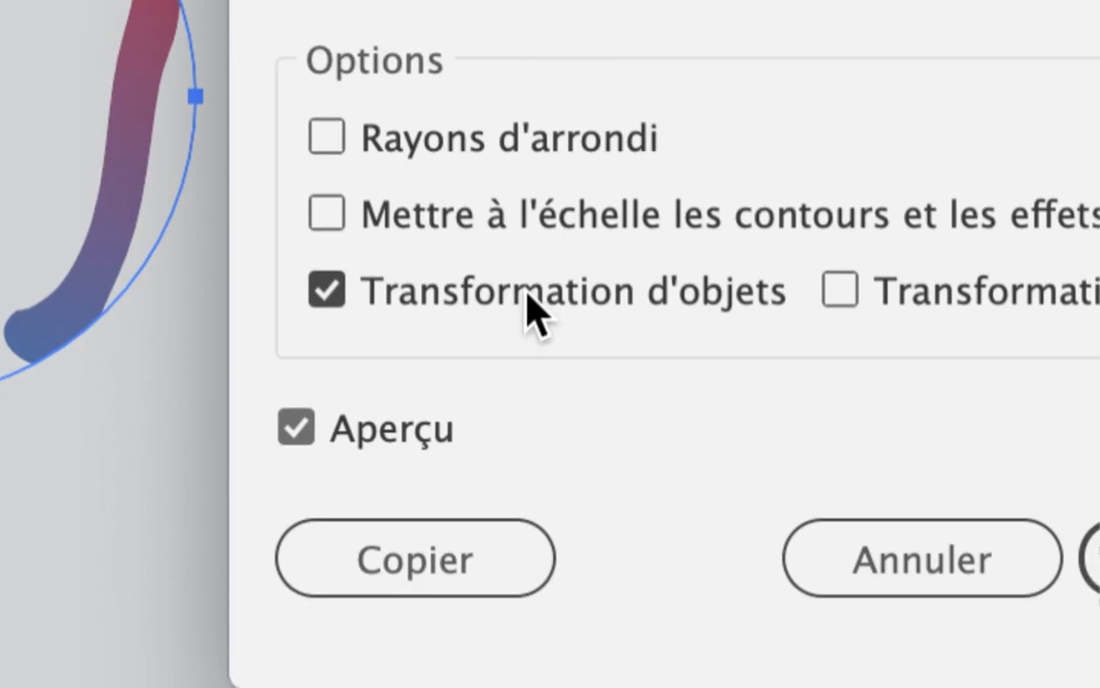
pyautogui.click(535, 310)
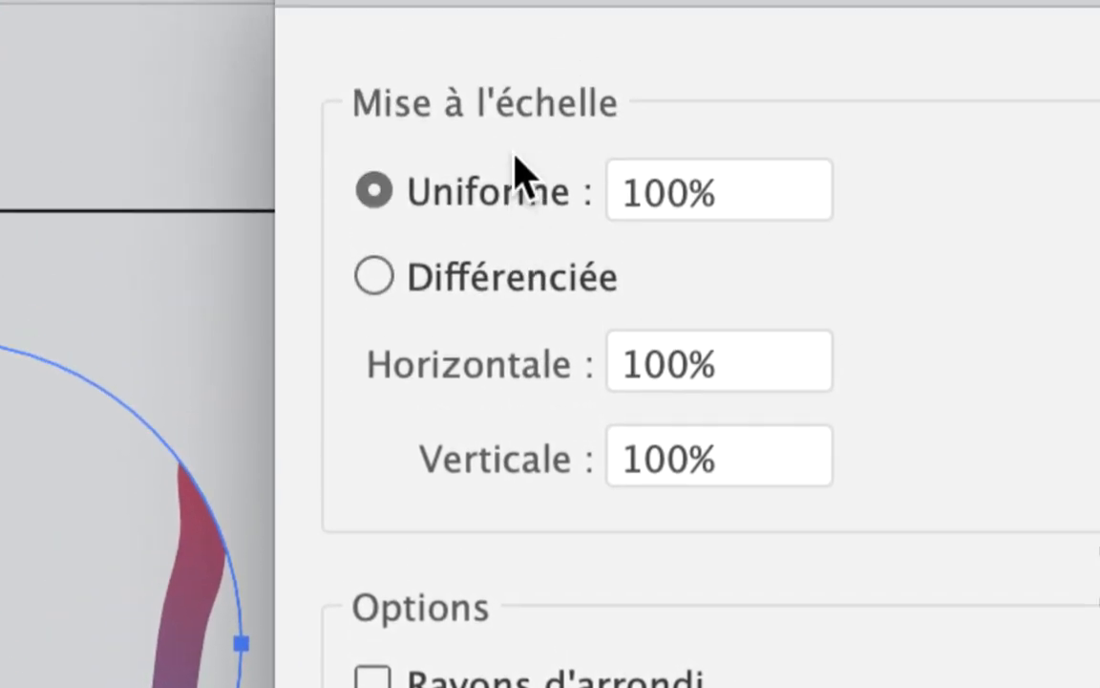
# Preview the circle's giraffe pattern at a uniform scale of 25%.
pyautogui.click(603, 191)
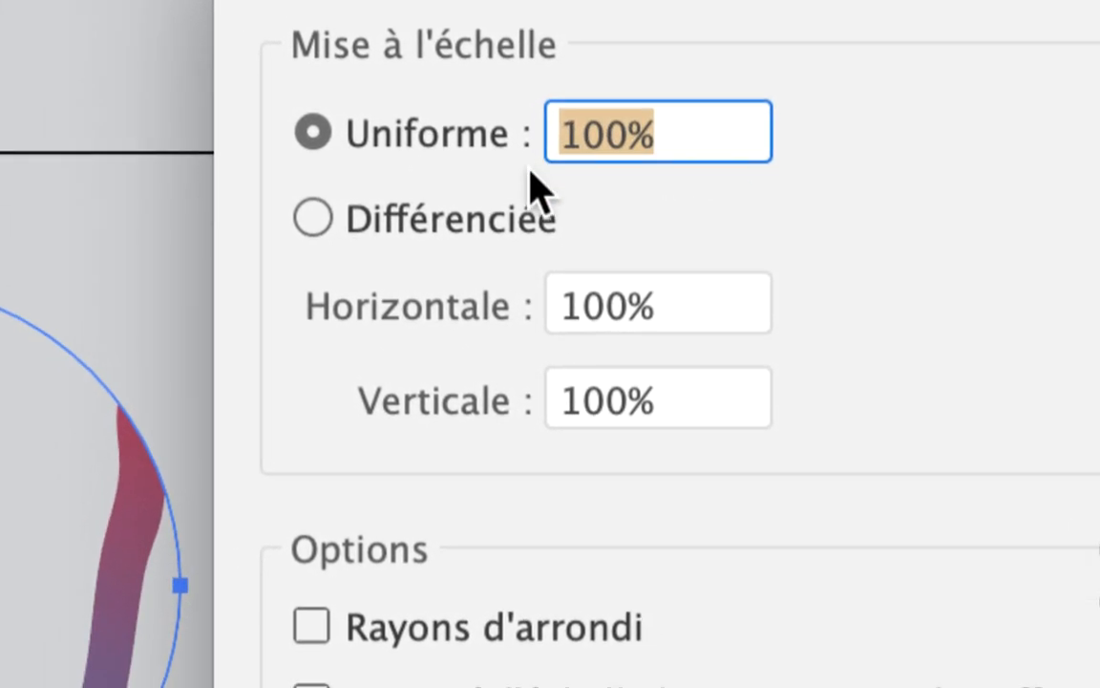
pyautogui.write('25')
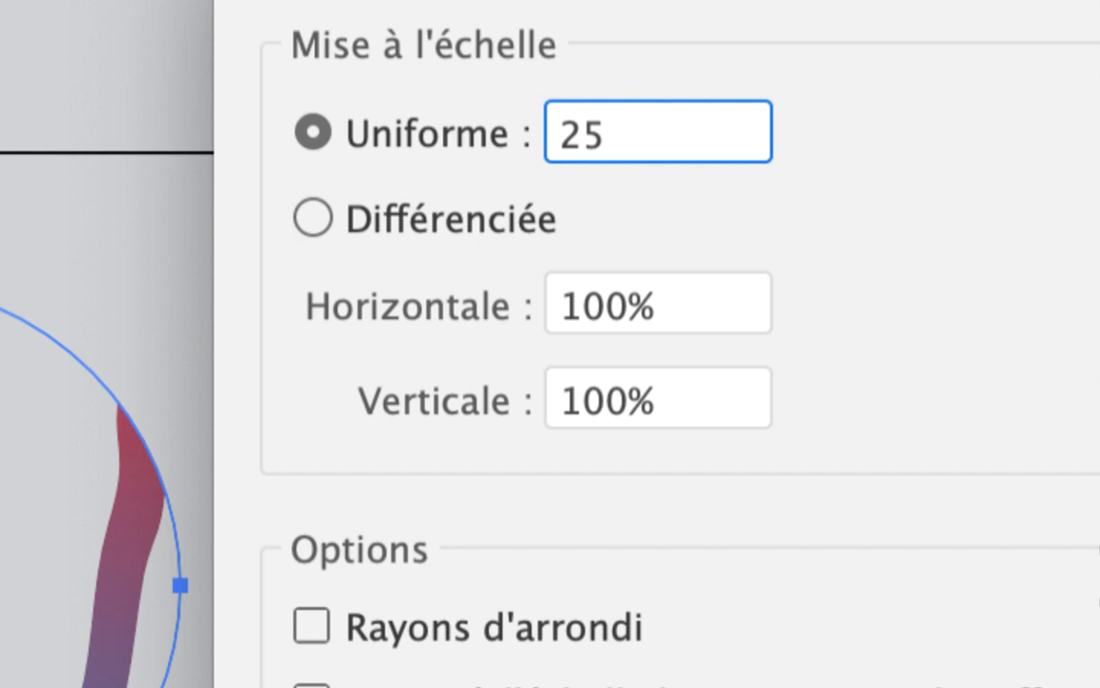
pyautogui.press('Tab')
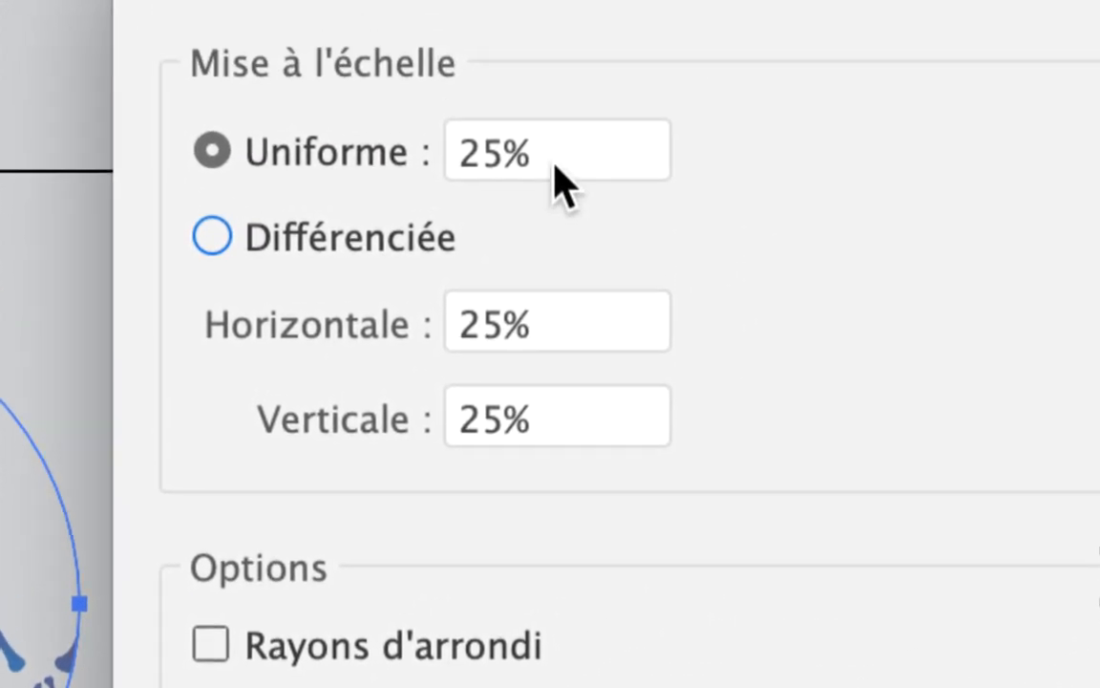
# Scale the giraffe pattern inside the circle uniformly to 10% and apply it.
pyautogui.click(556, 167)
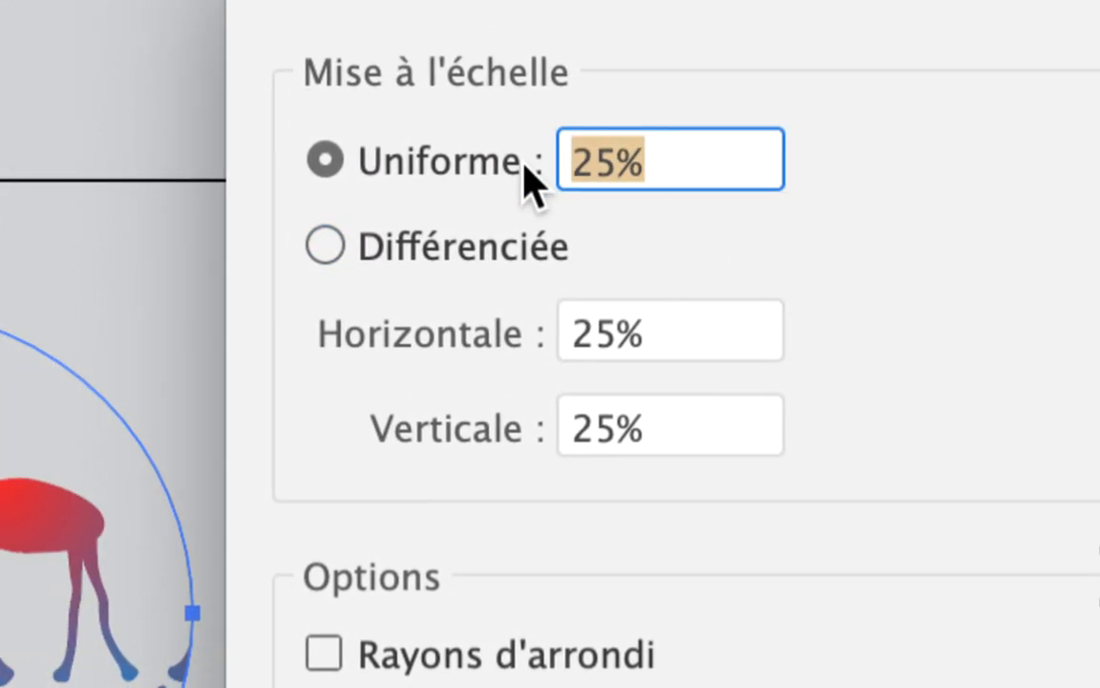
pyautogui.write('1')
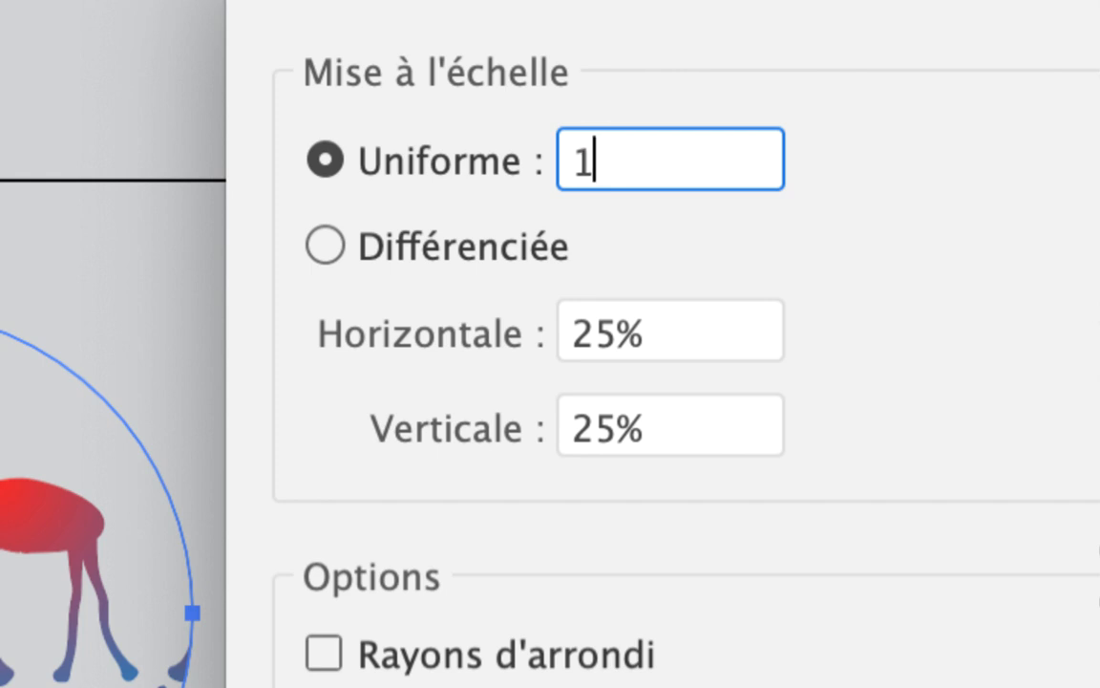
pyautogui.write('0')
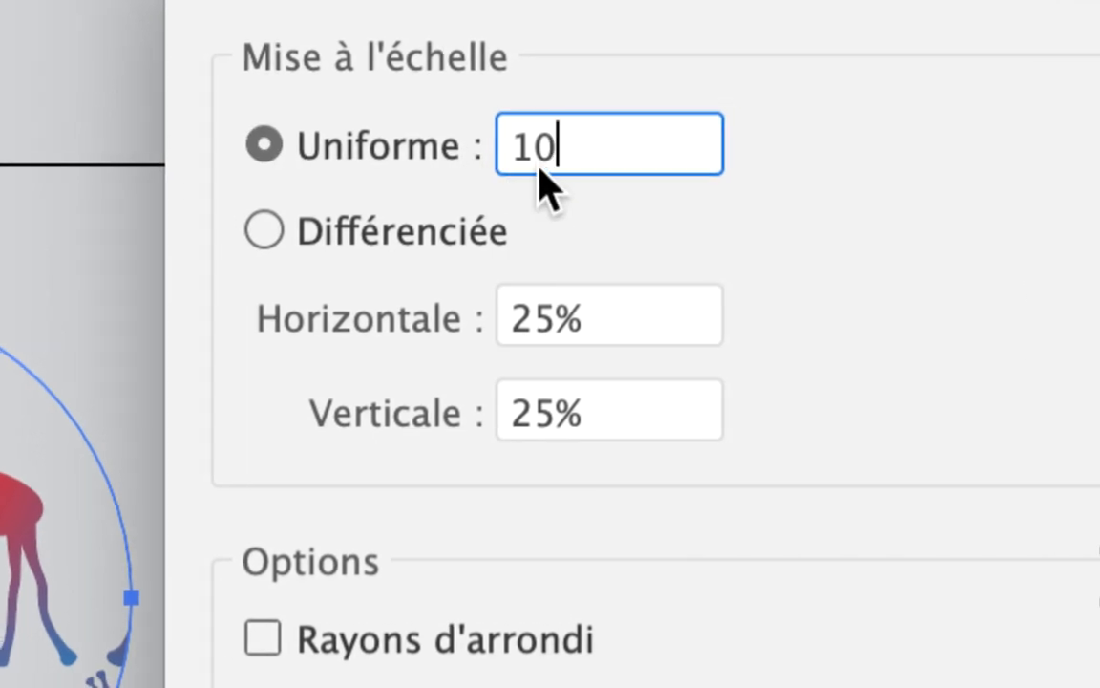
pyautogui.press('Tab')
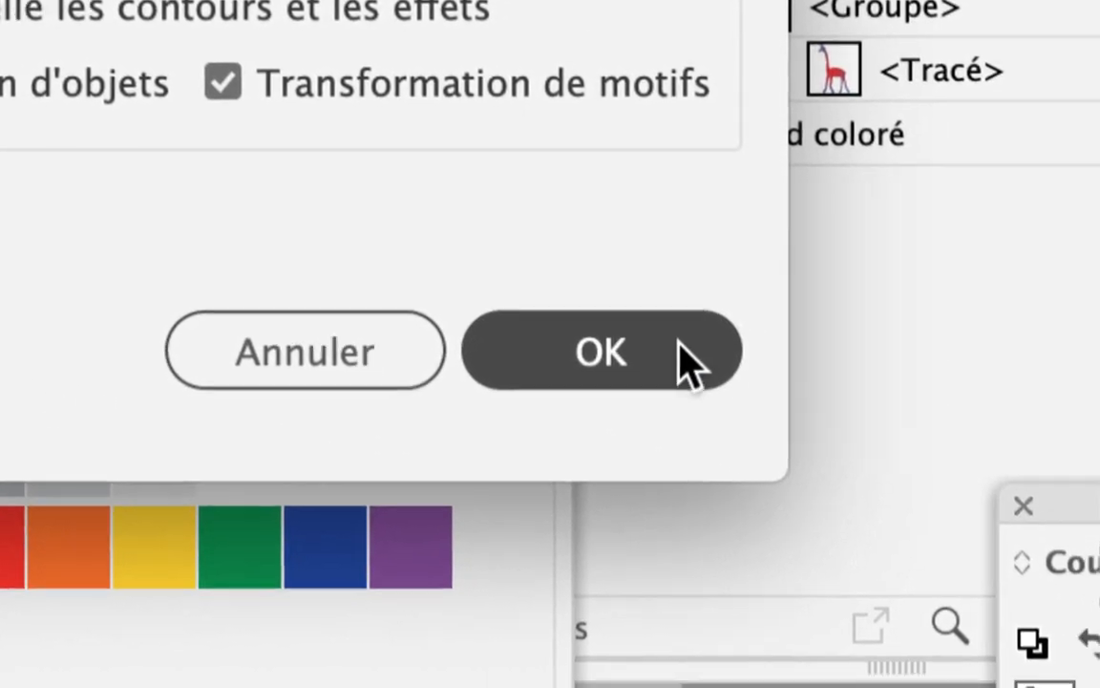
pyautogui.click(689, 364)
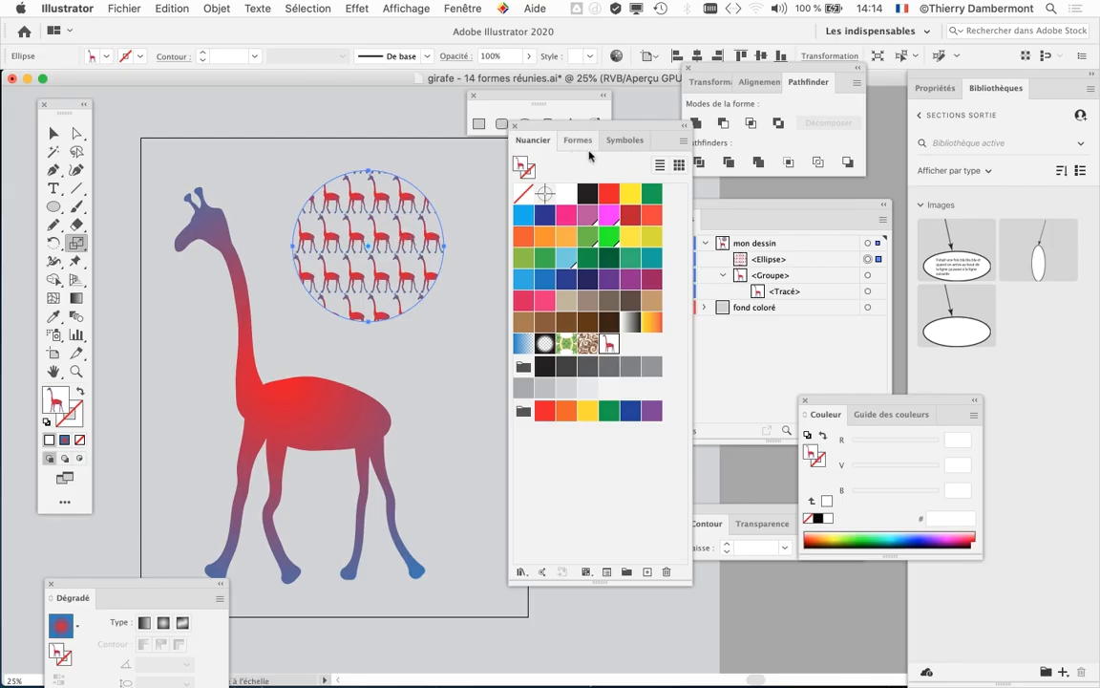
# Save the document under the new name "girafe - 15 formes réunies.ai".
pyautogui.moveTo(572, 128); pyautogui.dragTo(576, 271)
pyautogui.click(101, 8)
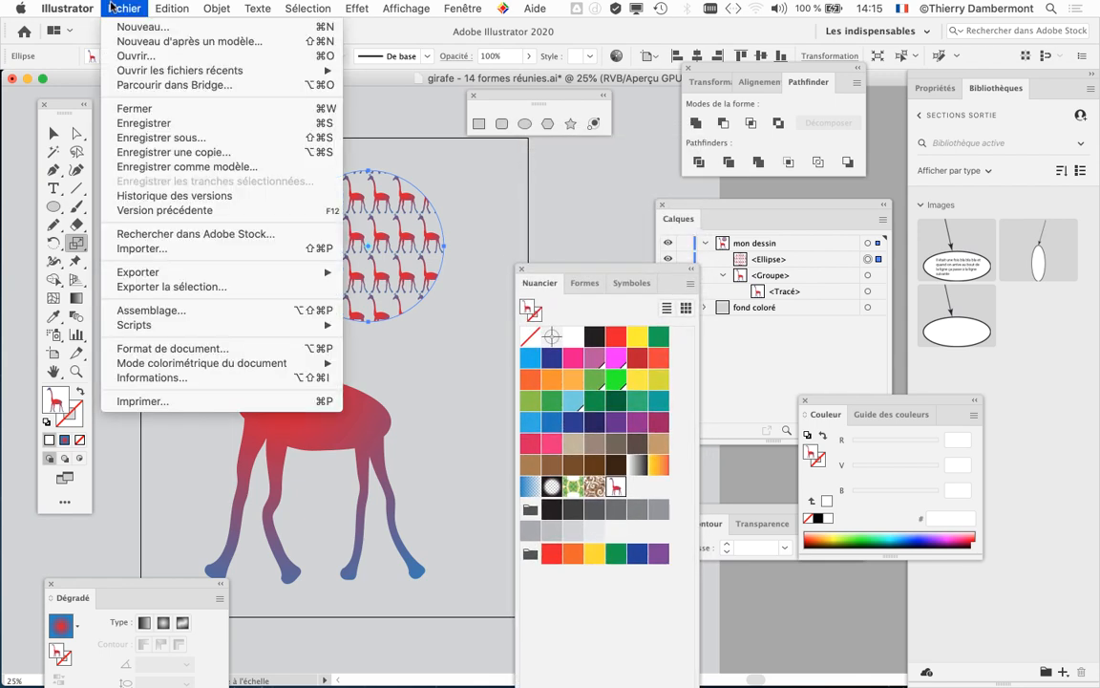
pyautogui.click(167, 132)
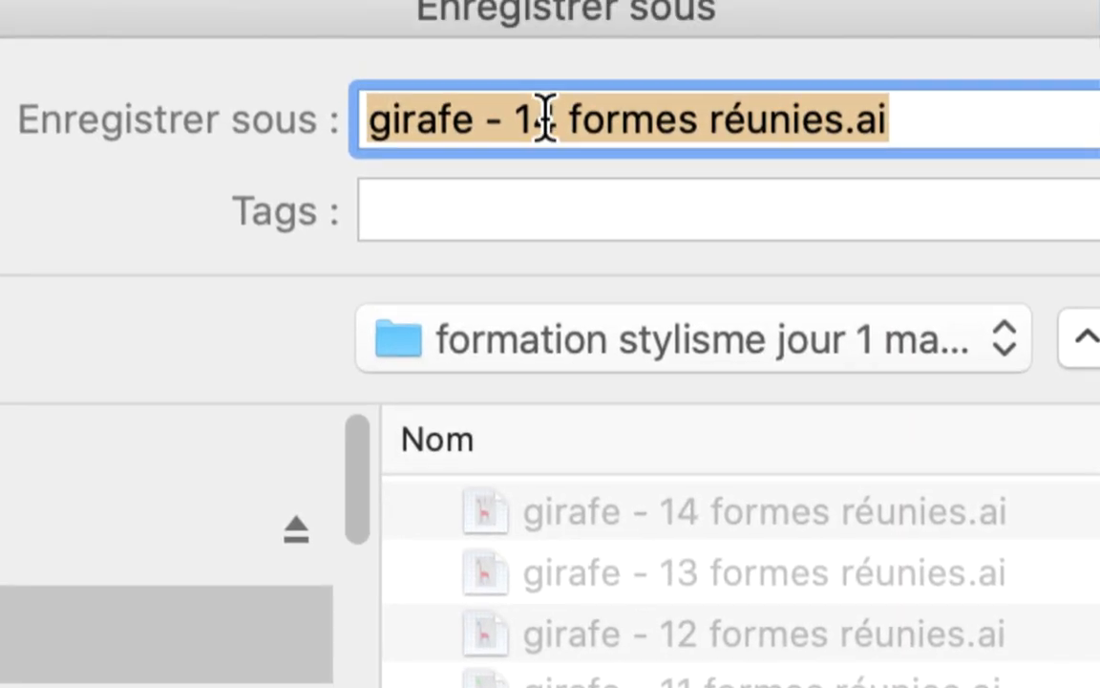
pyautogui.doubleClick(546, 119)
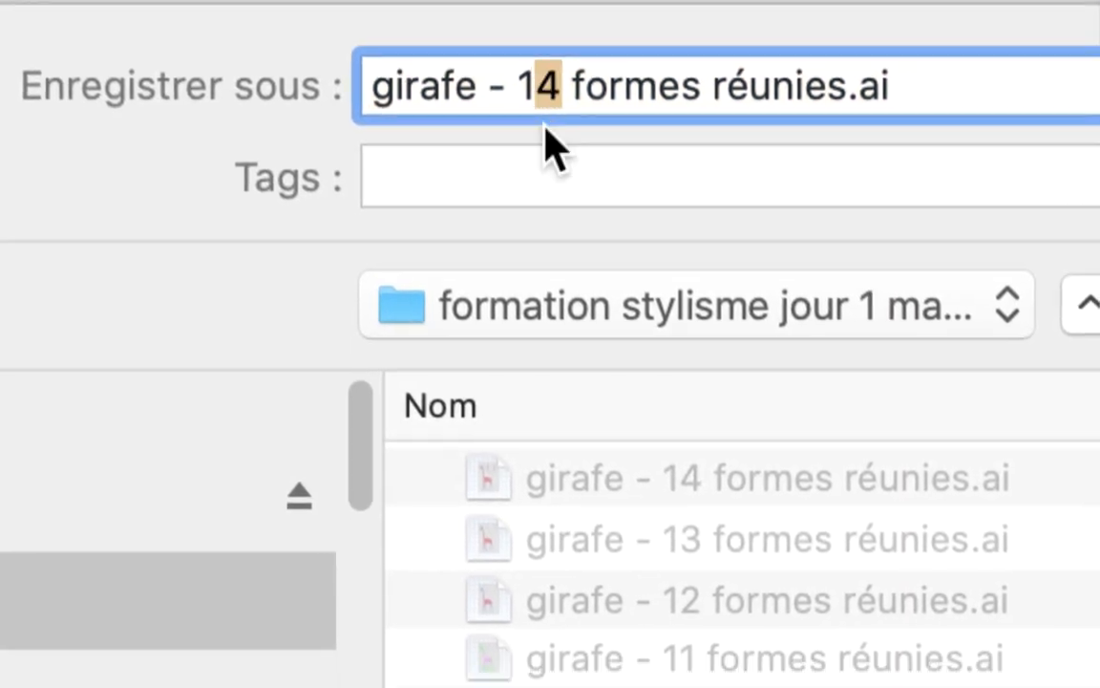
pyautogui.write('15')
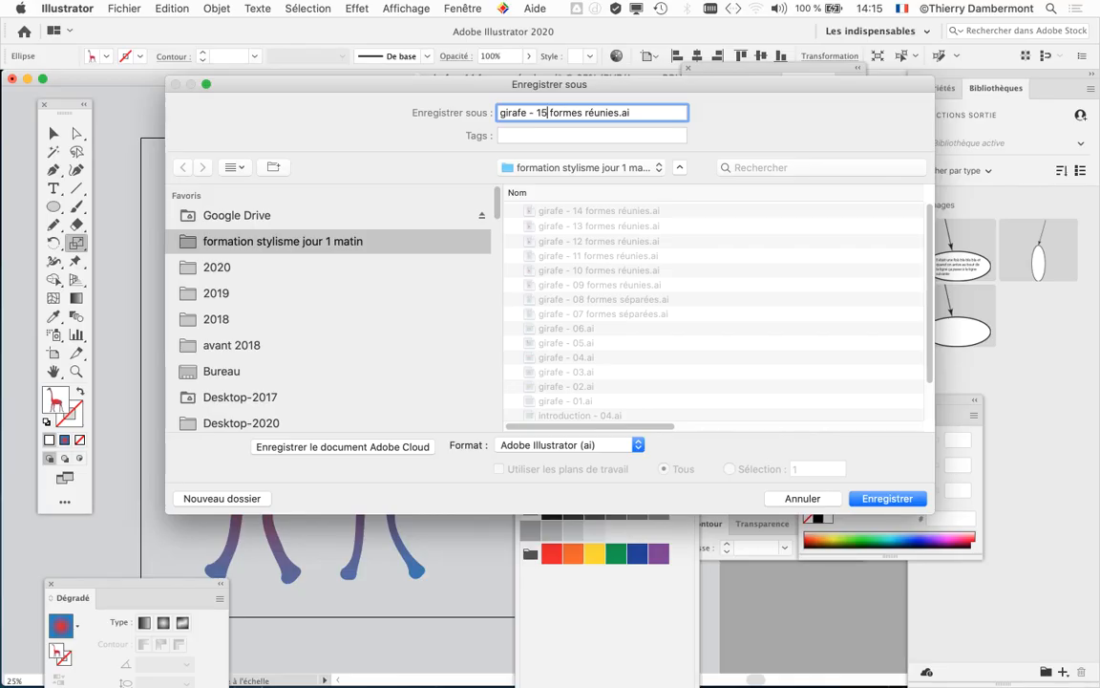
pyautogui.press('Return')
pyautogui.press('Return')
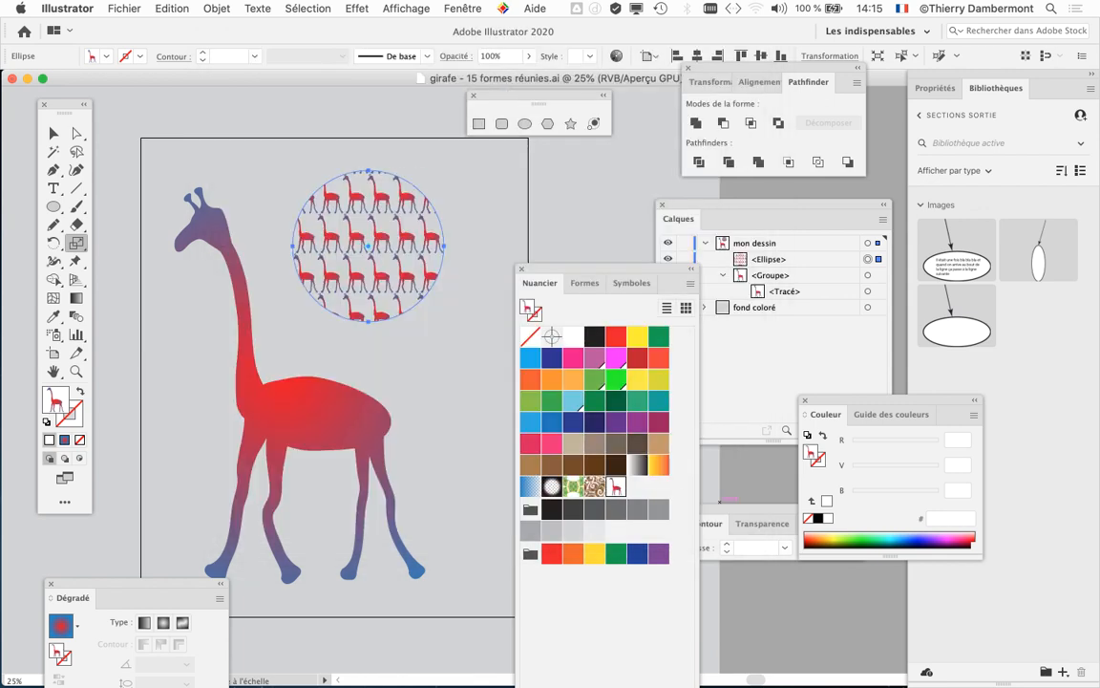
# Make room beside the artboard and start a six-sided polygon there, about 103 mm wide and 92 mm high.
pyautogui.moveTo(449, 401); pyautogui.dragTo(336, 381)
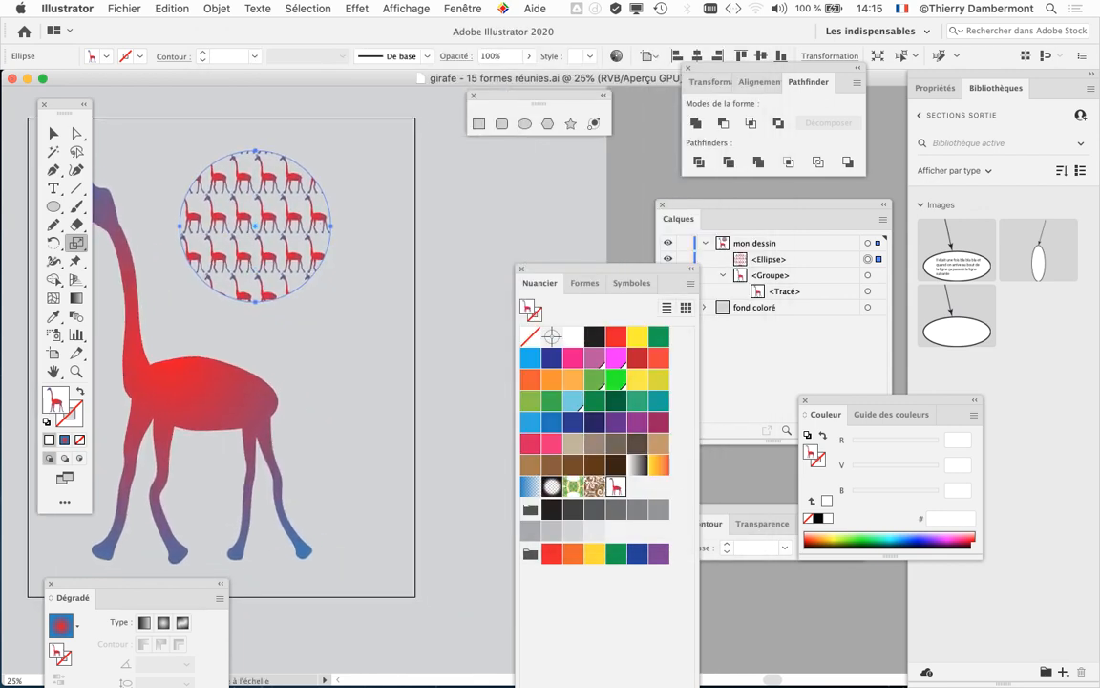
pyautogui.moveTo(601, 269); pyautogui.dragTo(581, 343)
pyautogui.moveTo(535, 95); pyautogui.dragTo(514, 103)
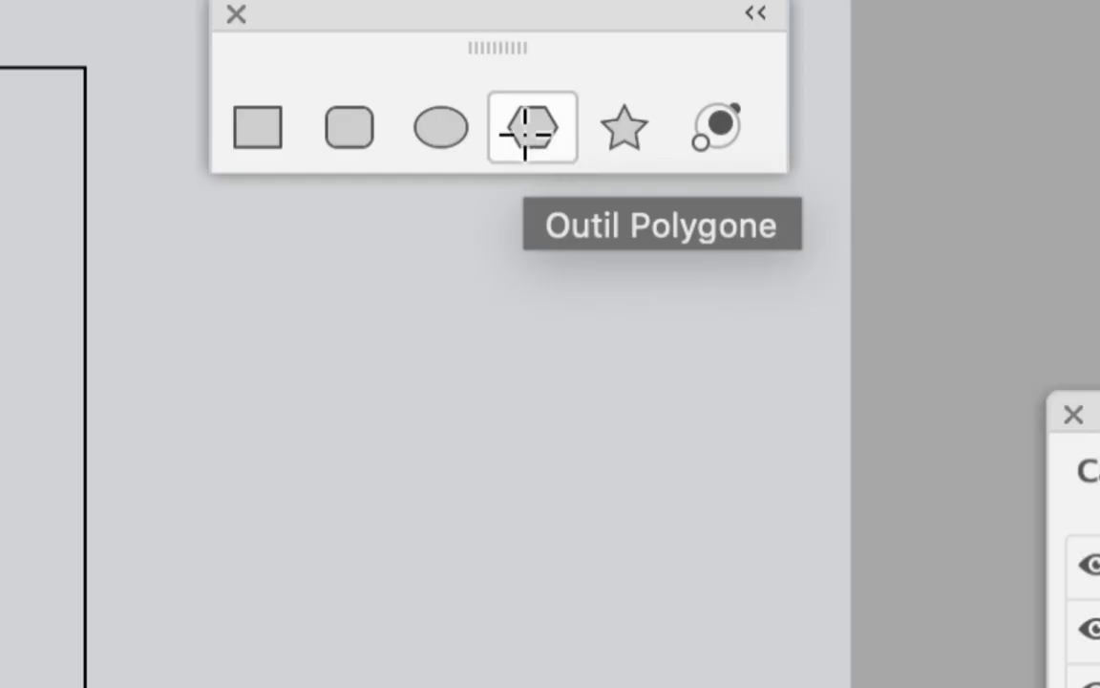
pyautogui.click(529, 139)
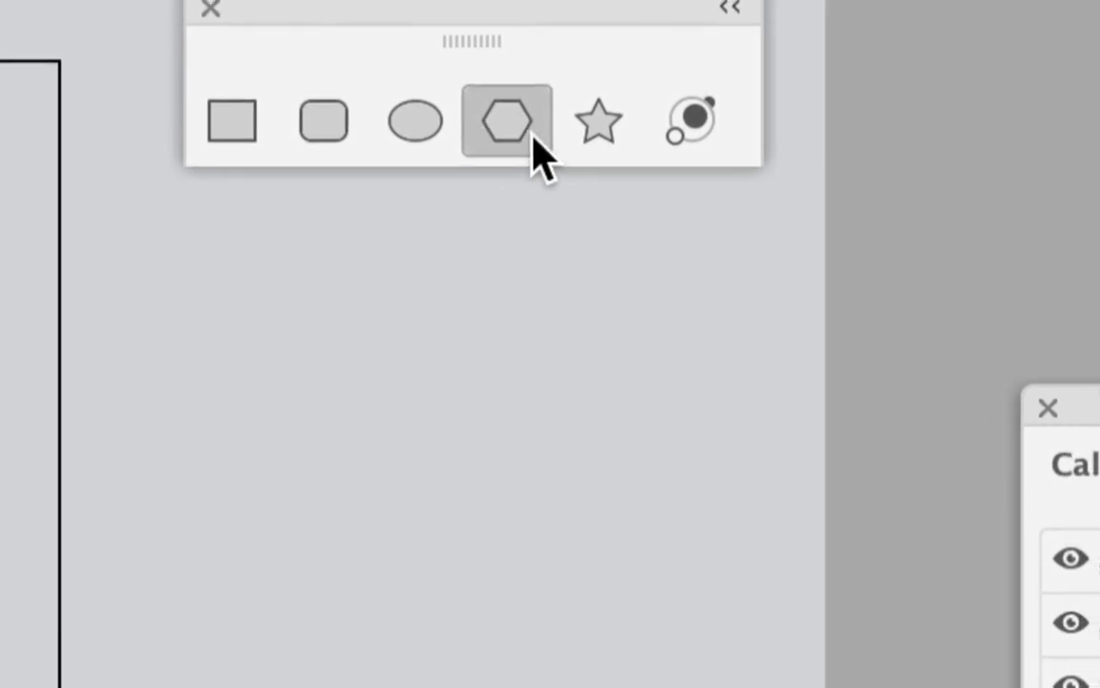
pyautogui.moveTo(422, 135); pyautogui.dragTo(515, 186)
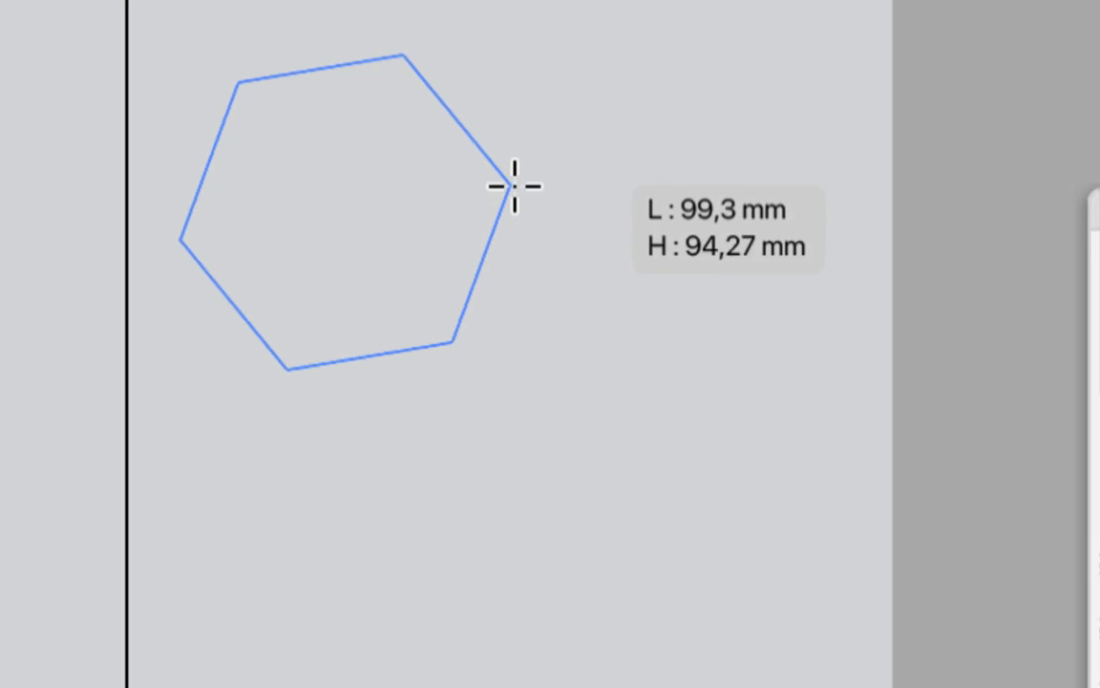
pyautogui.moveTo(515, 186)
pyautogui.mouseDown()
pyautogui.moveTo(545, 189)
pyautogui.moveTo(498, 182)
pyautogui.moveTo(518, 184)
pyautogui.moveTo(515, 164)
pyautogui.moveTo(481, 155)
pyautogui.moveTo(461, 169)
pyautogui.moveTo(464, 193)
pyautogui.moveTo(505, 202)
pyautogui.moveTo(514, 192)
pyautogui.mouseUp()
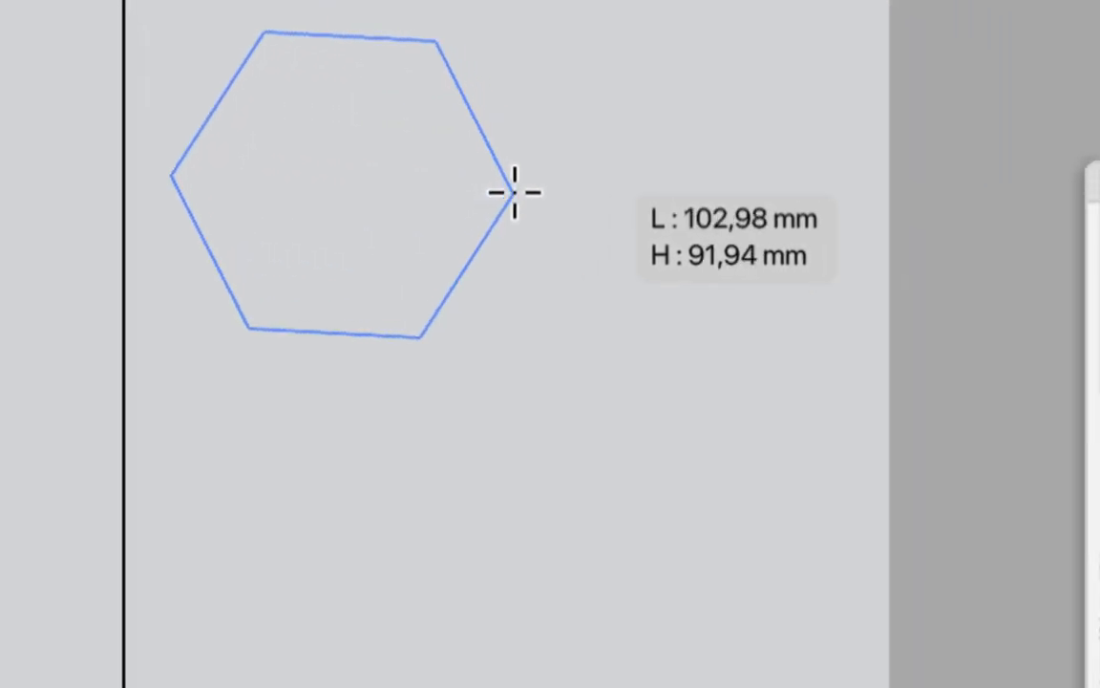
# Vary the number of sides of the polygon being drawn beside the artboard and finish it as a triangle.
pyautogui.press('Down')
pyautogui.press('Down')
pyautogui.press('Down')
pyautogui.moveTo(515, 192); pyautogui.dragTo(539, 191)
pyautogui.press('Up')
pyautogui.press('Up')
pyautogui.press('Up')
pyautogui.press('Up')
pyautogui.press('Up')
pyautogui.press('Up')
pyautogui.press('Up')
pyautogui.press('Up')
pyautogui.press('Down')
pyautogui.press('Down')
pyautogui.press('Down')
pyautogui.press('Down')
pyautogui.press('Down')
pyautogui.press('Down')
pyautogui.press('Down')
pyautogui.press('Down')
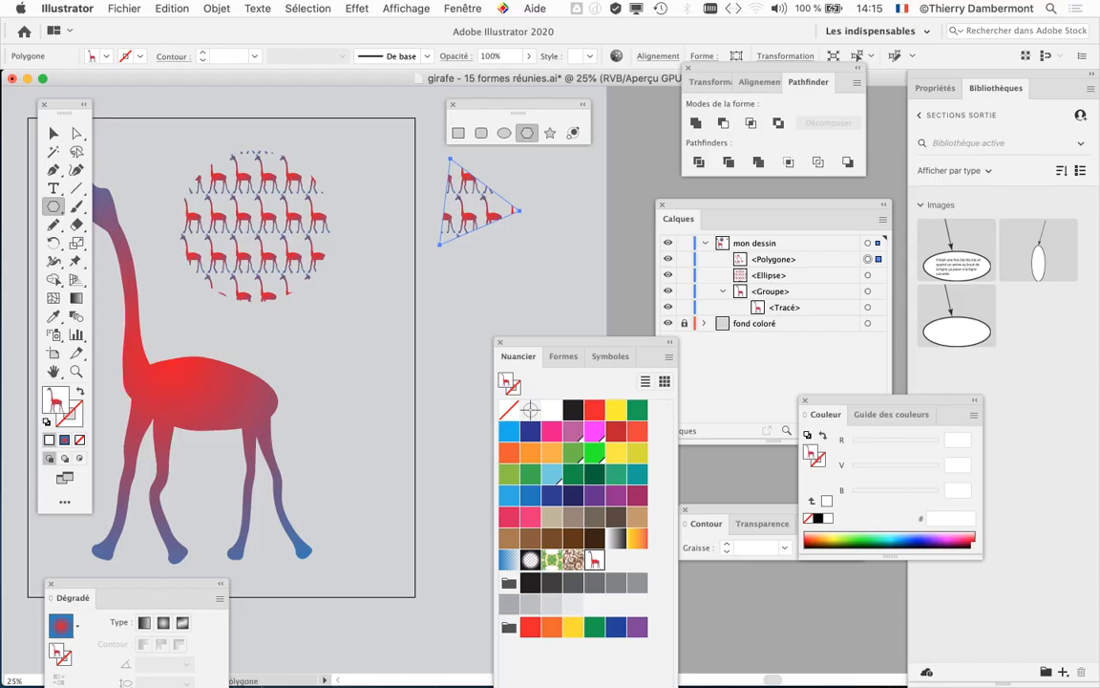
# Display the system's on-screen keyboard viewer to examine the modifier and arrow keys, and close it.
pyautogui.click(902, 9)
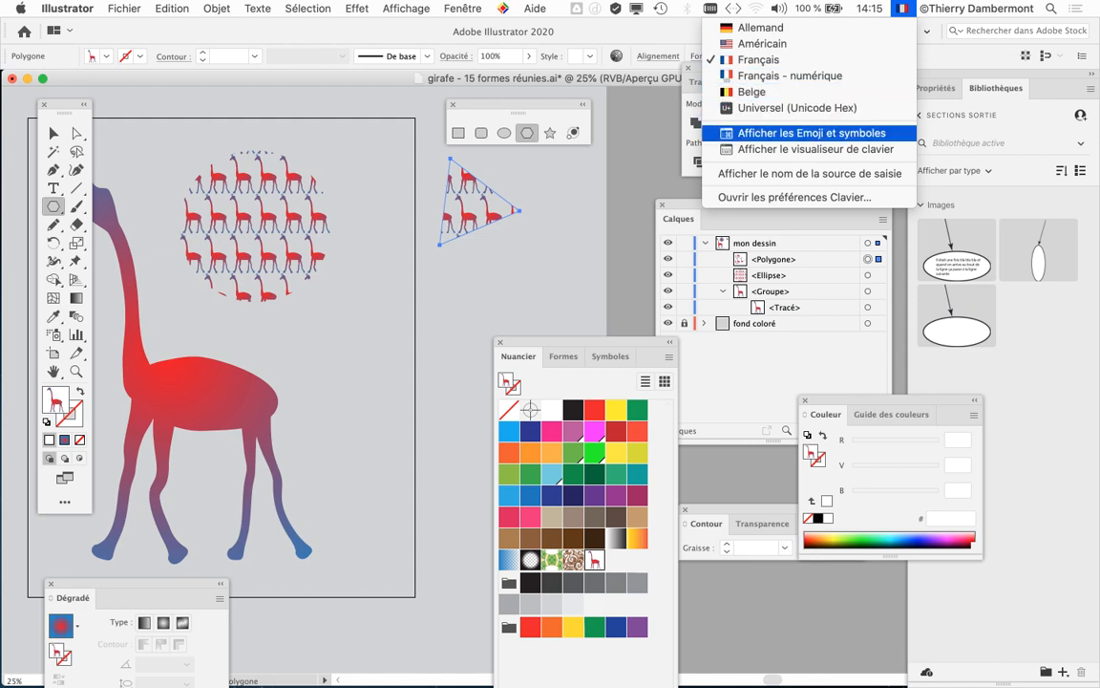
pyautogui.click(812, 150)
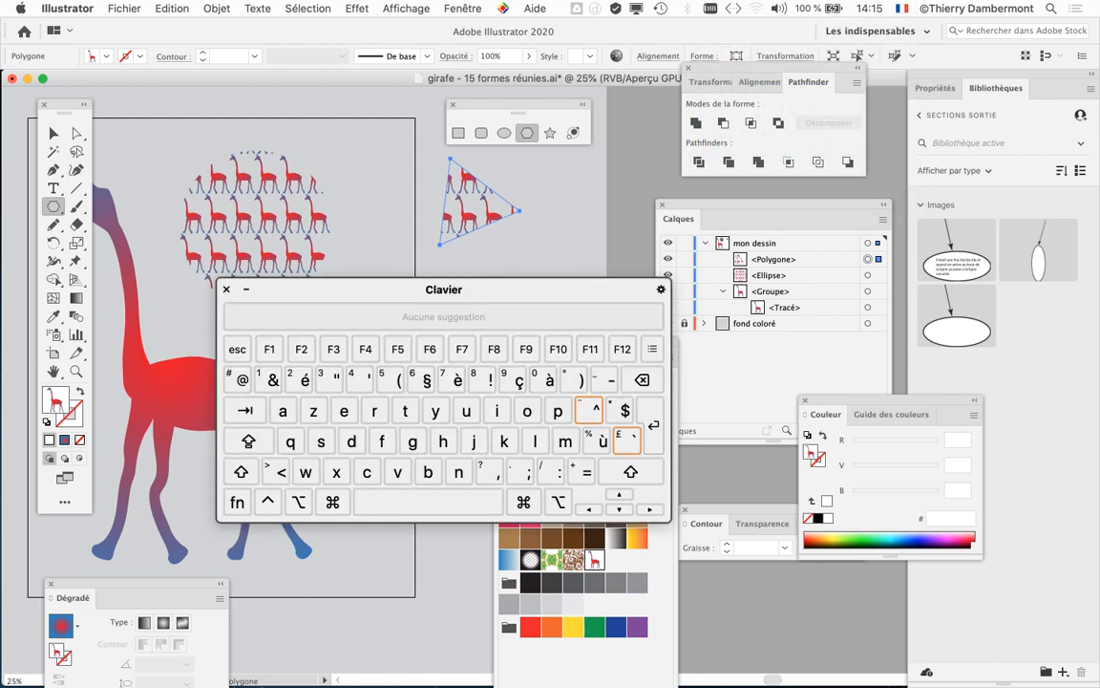
pyautogui.press('super+alt')
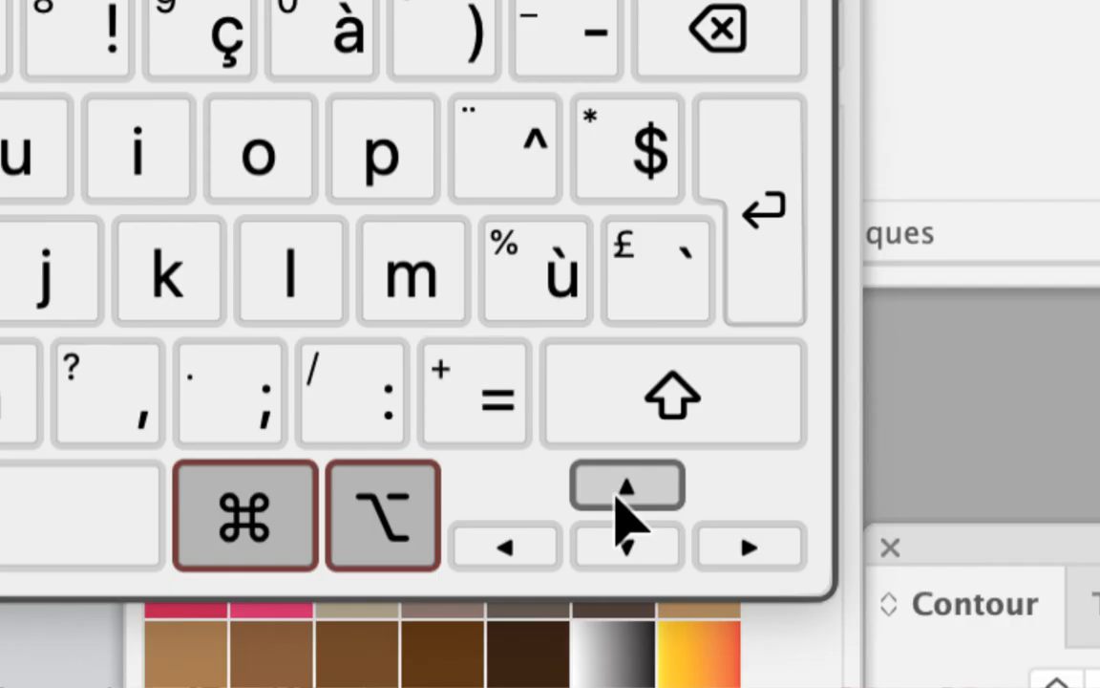
pyautogui.press('super+alt')
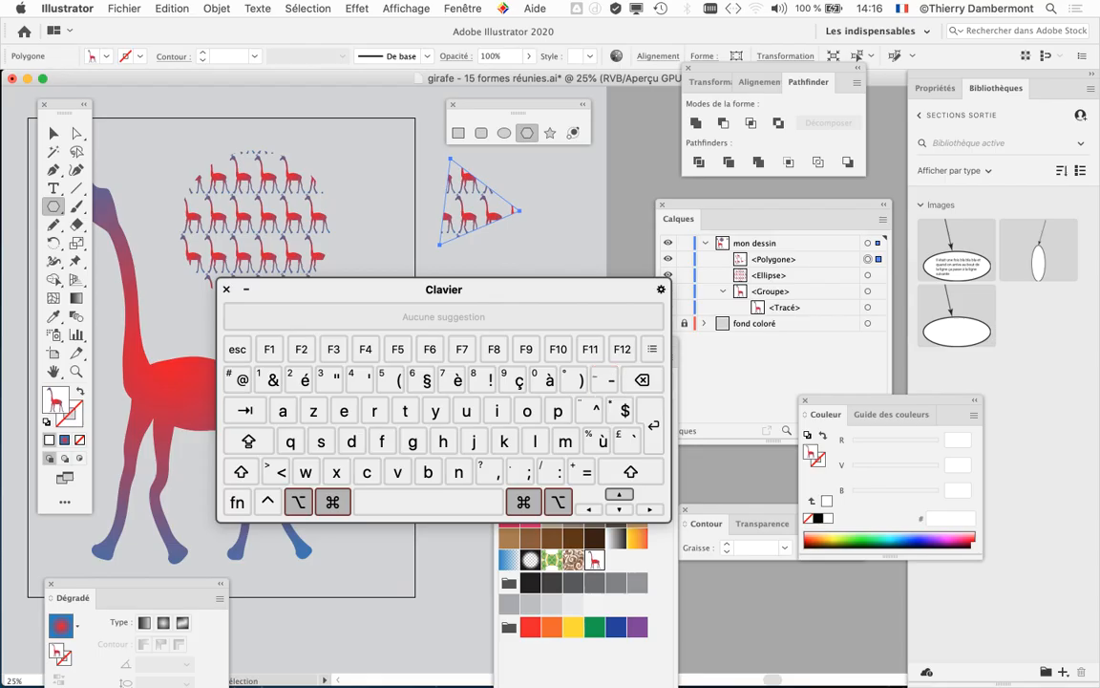
pyautogui.click(227, 289)
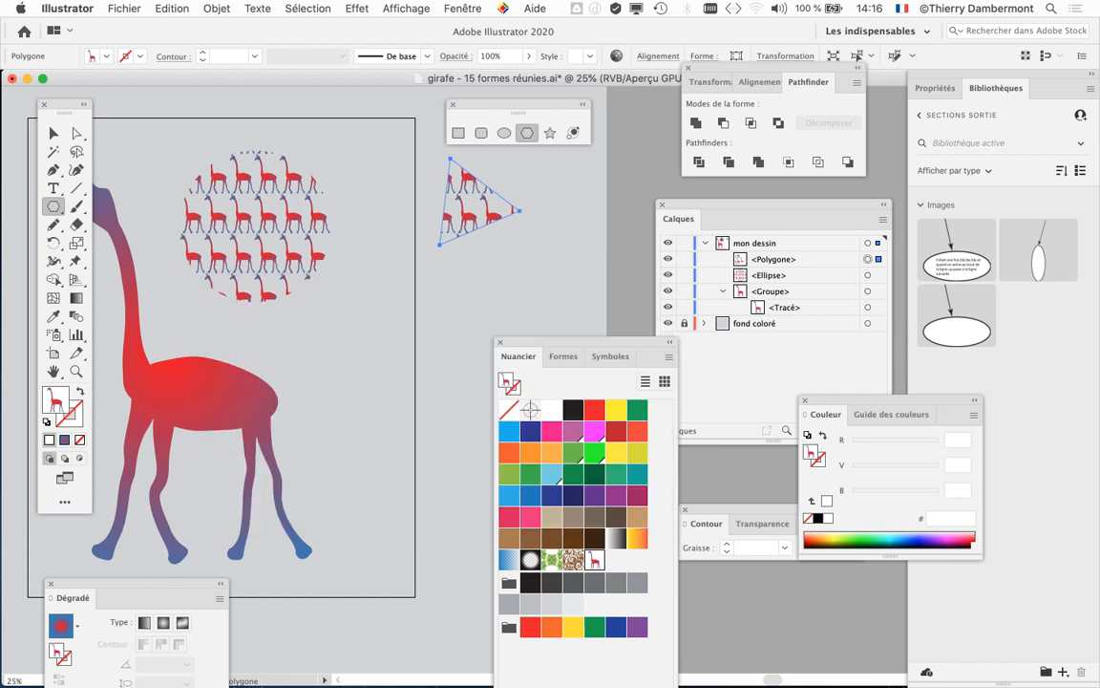
# Draw a pattern-filled pentagon with a horizontal base below the triangle, about 117 mm wide and 112 mm high.
pyautogui.moveTo(594, 344); pyautogui.dragTo(465, 468)
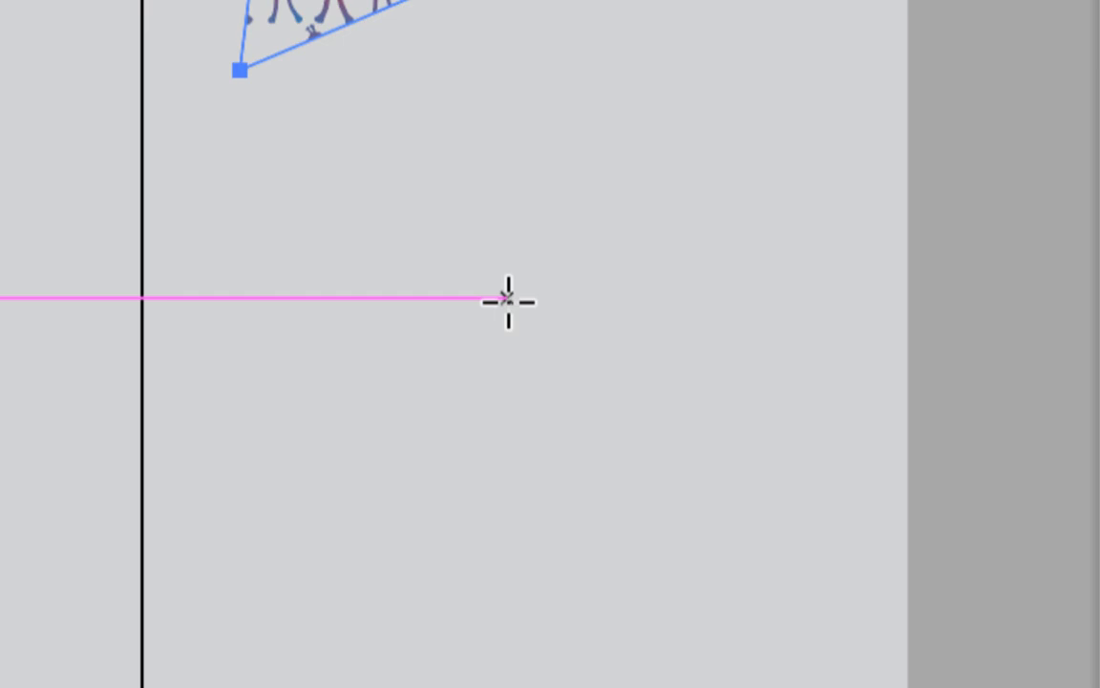
pyautogui.moveTo(509, 301); pyautogui.dragTo(630, 318)
pyautogui.press('Up')
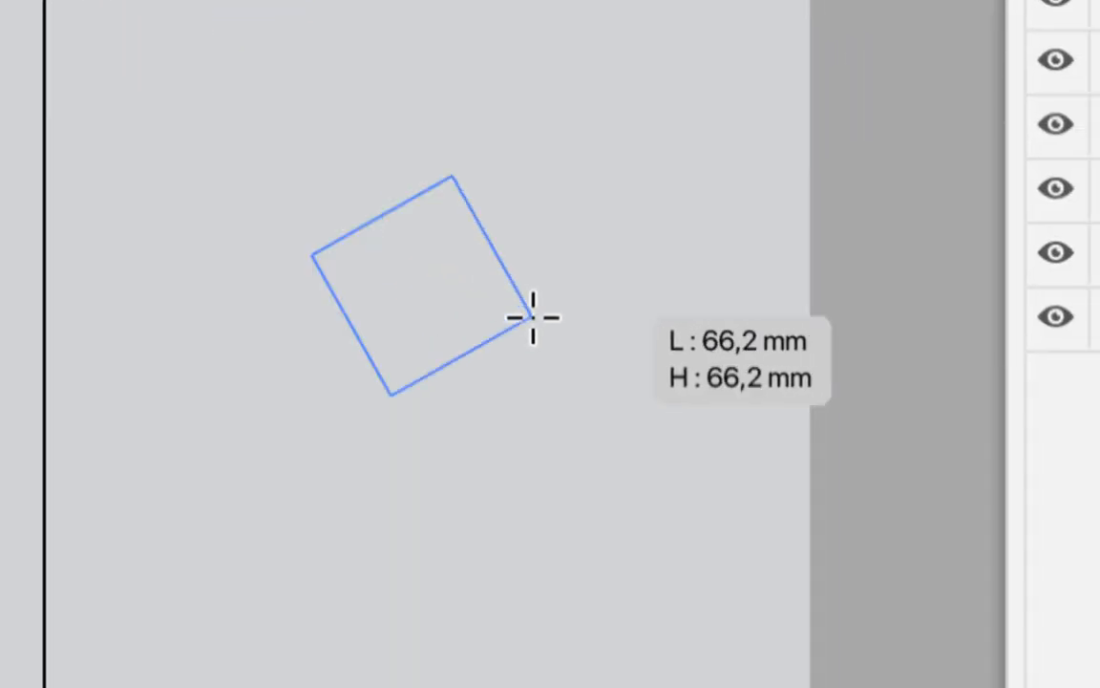
pyautogui.press('Up')
pyautogui.press('Up')
pyautogui.press('Up')
pyautogui.moveTo(532, 317); pyautogui.dragTo(465, 200)
pyautogui.press('Up')
pyautogui.press('Down')
pyautogui.press('Down')
pyautogui.press('Down')
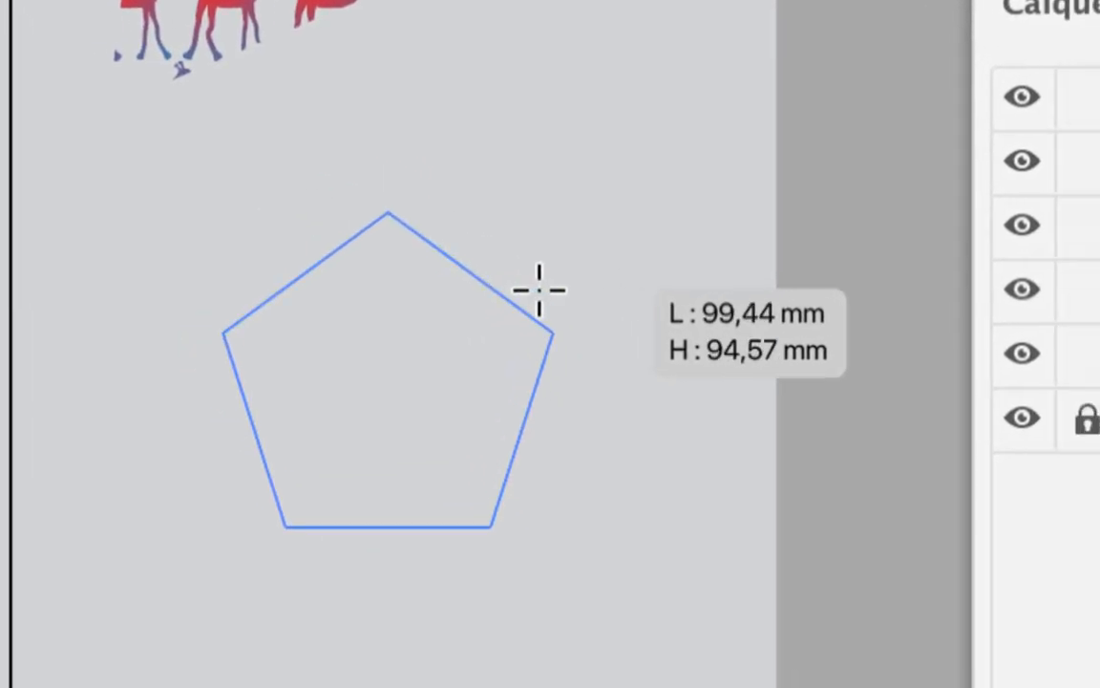
pyautogui.moveTo(540, 289); pyautogui.dragTo(573, 297)
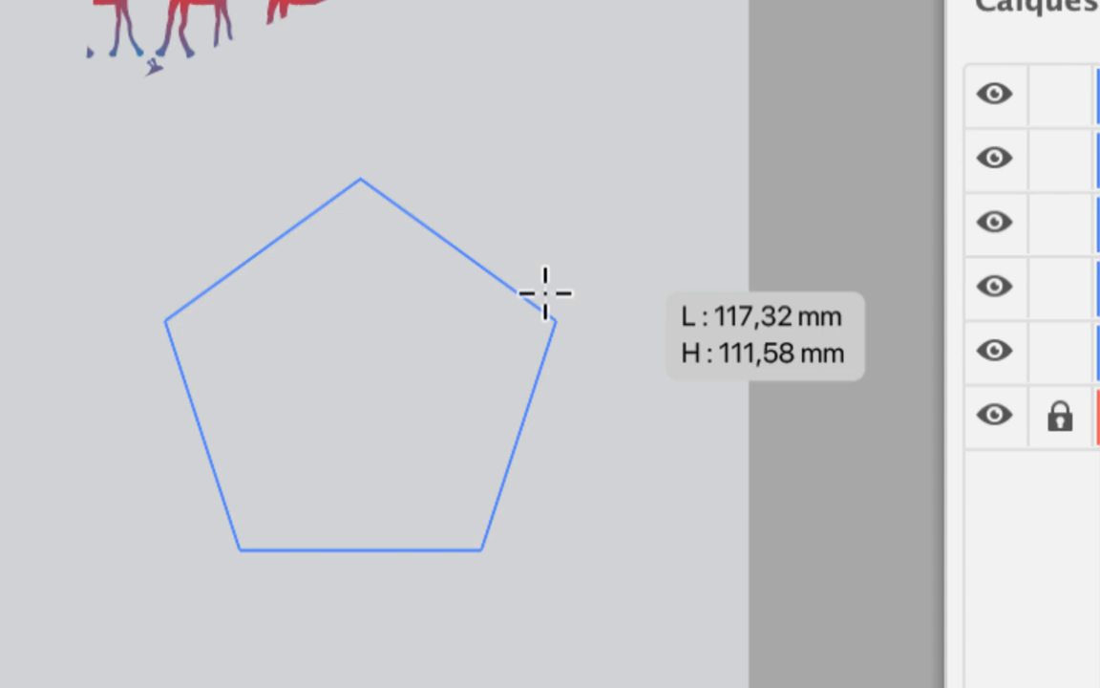
pyautogui.moveTo(546, 293); pyautogui.dragTo(545, 293)
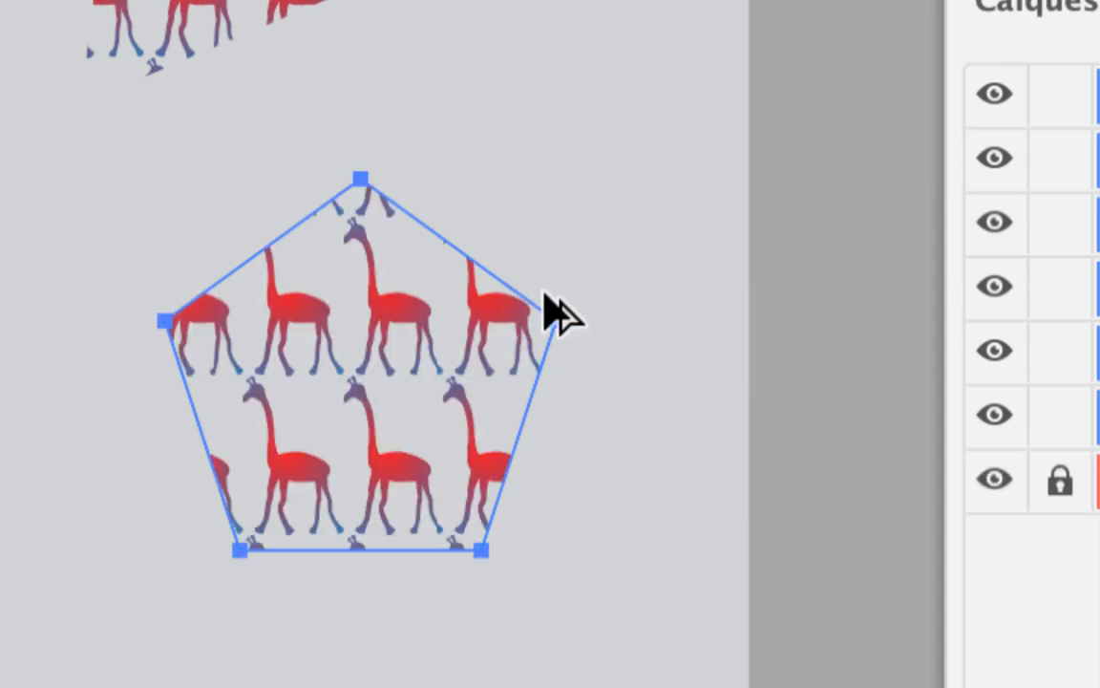